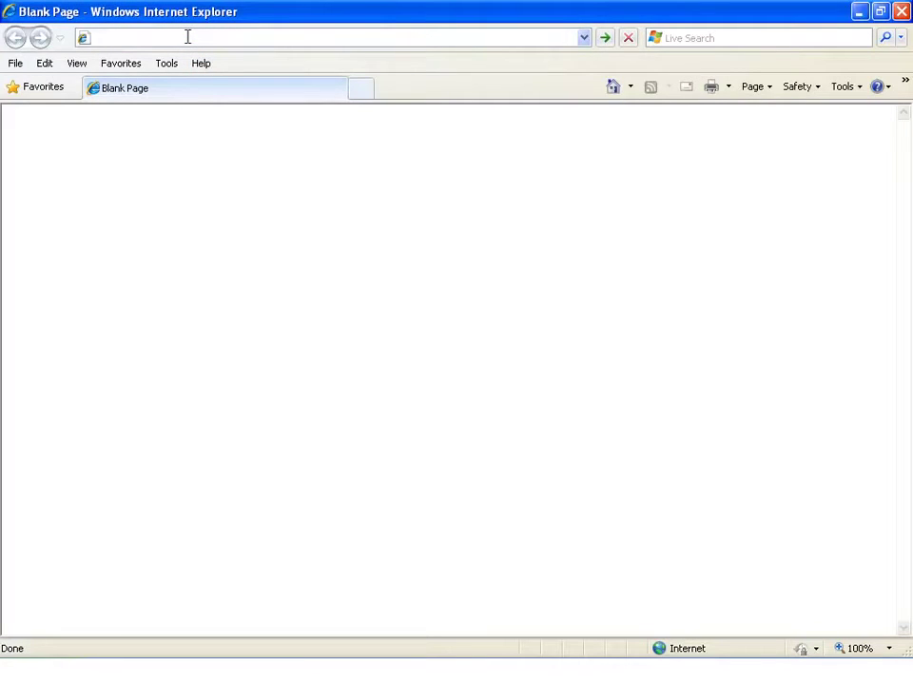
Step: Load intel.com and go to Intel's product Support page
type("intel.com")
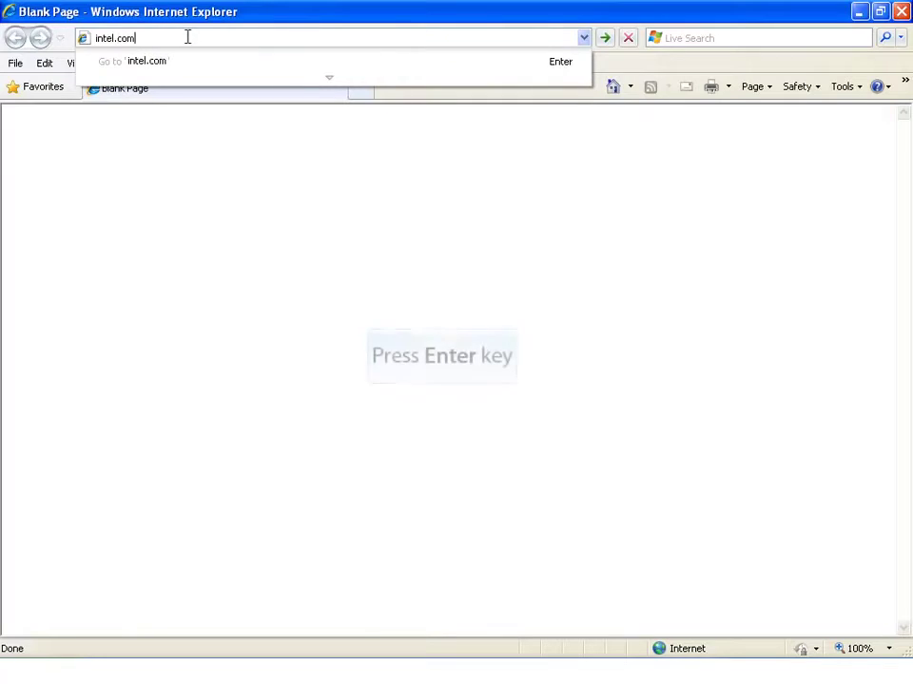
key("Return")
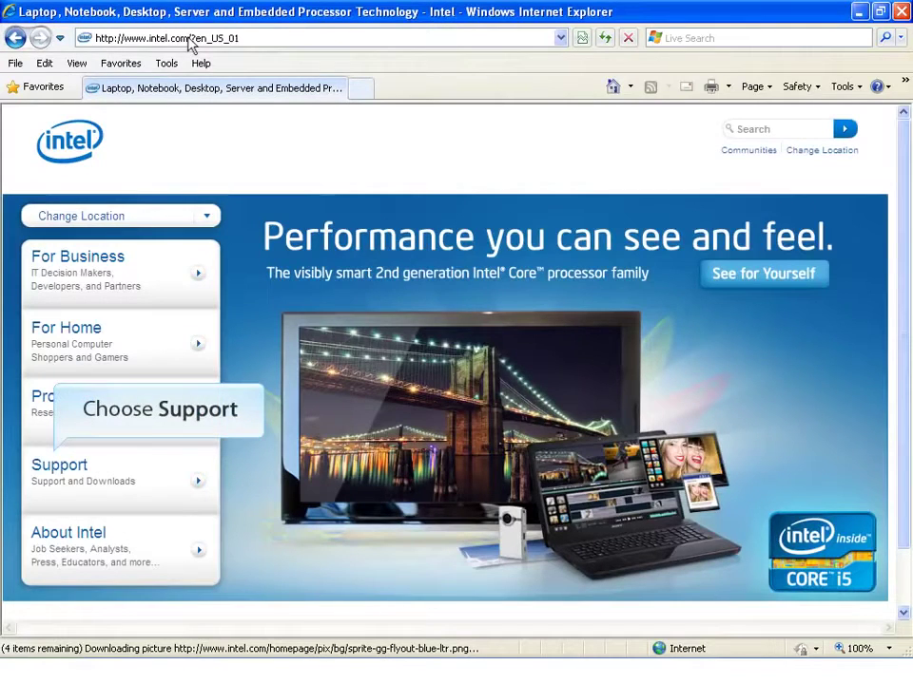
key("Tab")
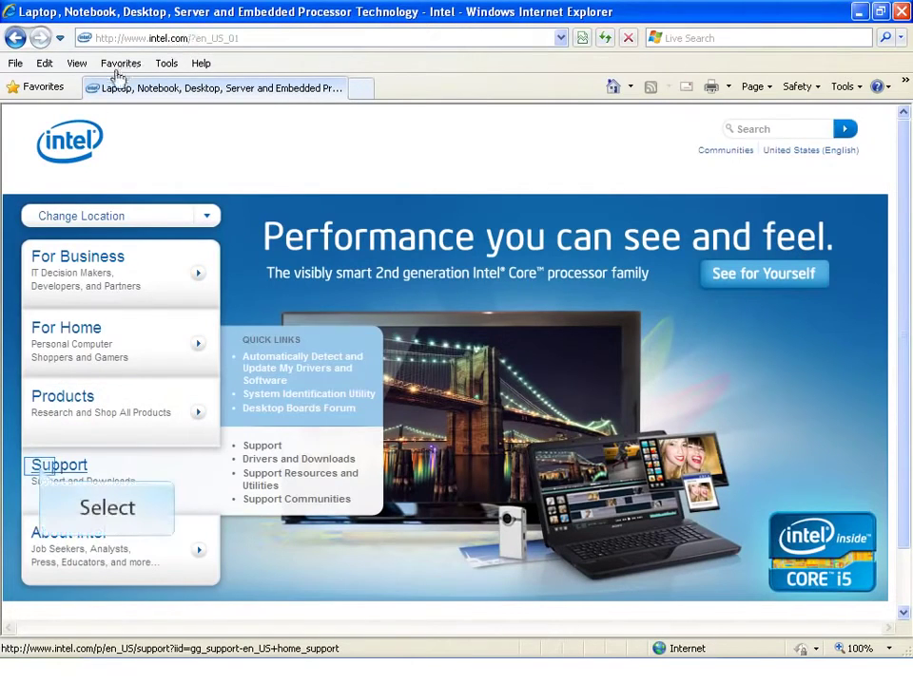
left_click(41, 473)
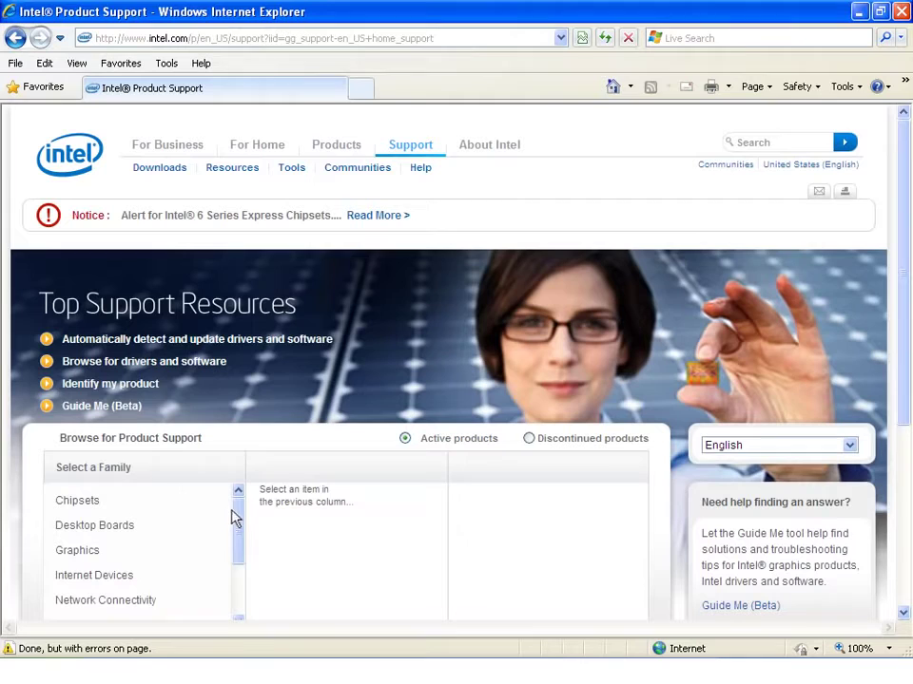
Step: Pick Processors > Processor Utilities > Intel Processor Identification Utility and open its Download Drivers and Software results
left_click_drag(237, 539, 236, 583)
key("Tab")
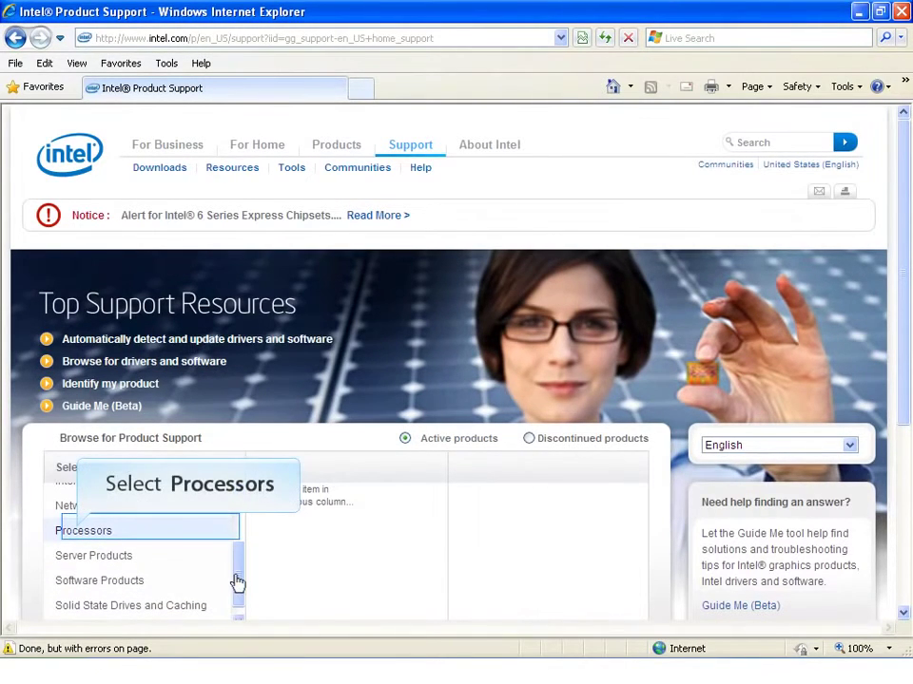
left_click(82, 532)
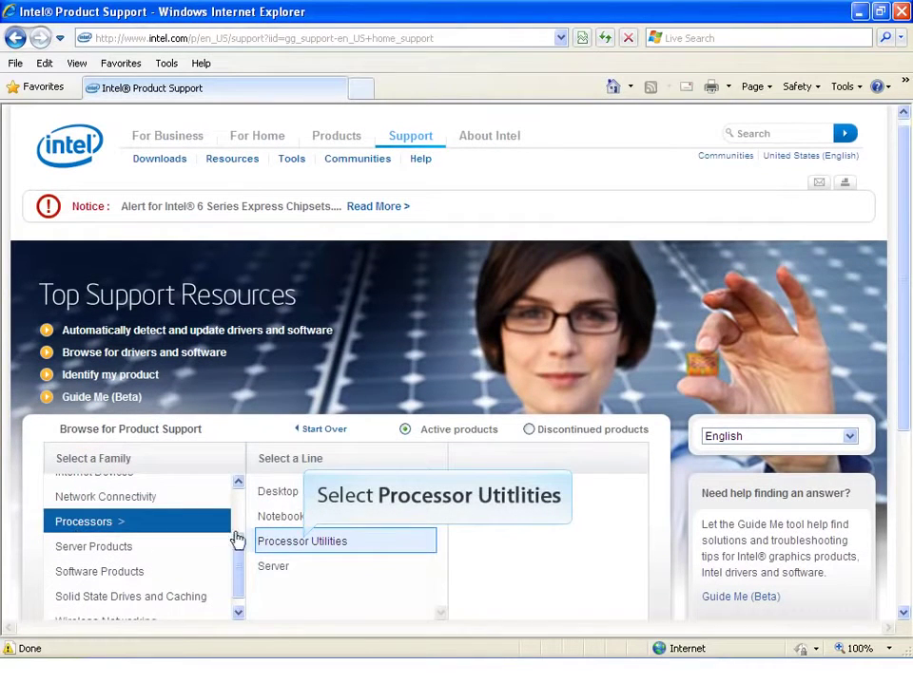
left_click(302, 542)
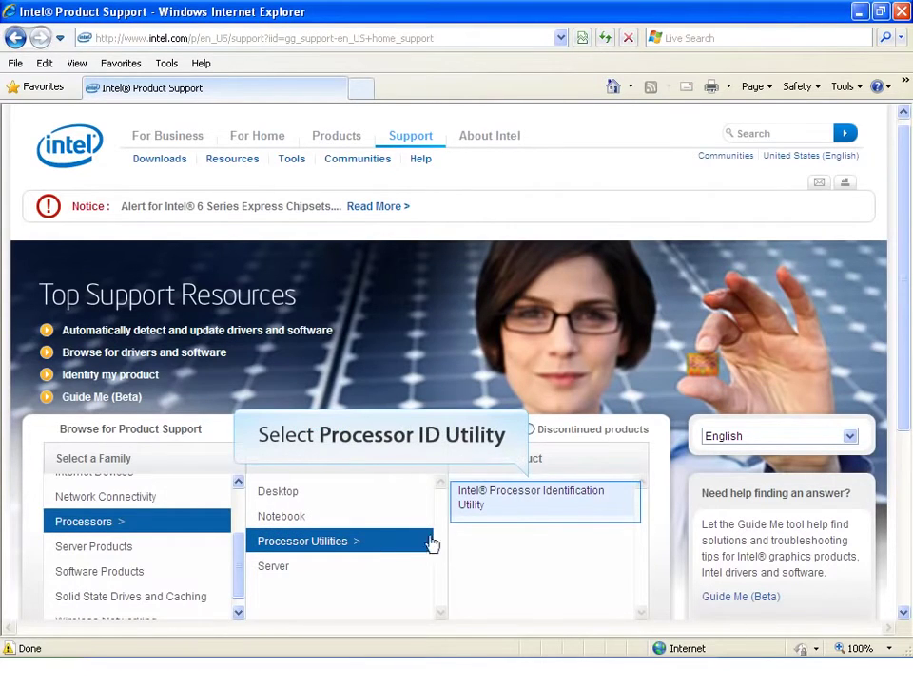
left_click(533, 497)
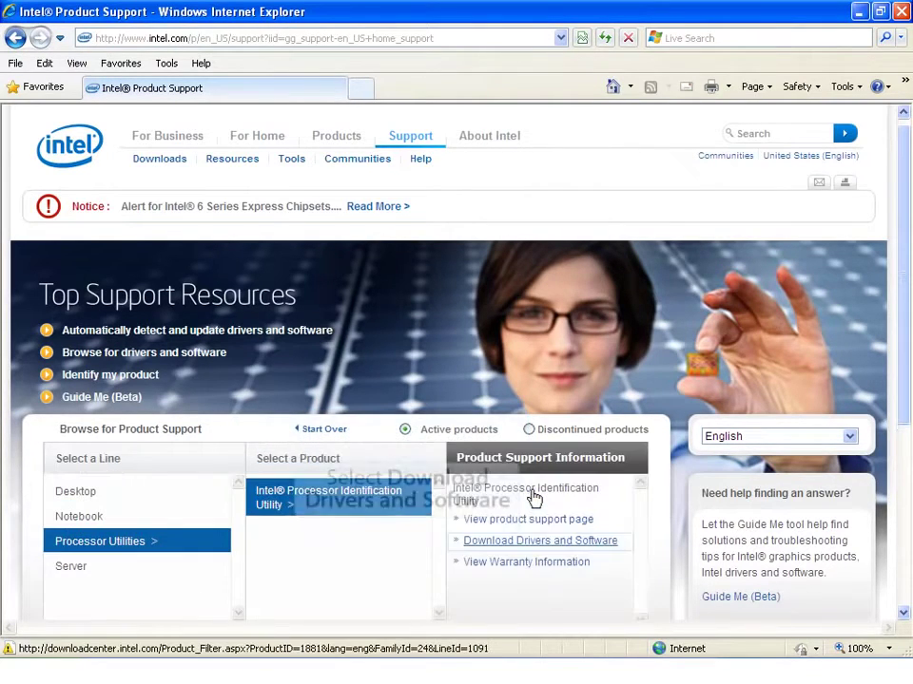
left_click(523, 543)
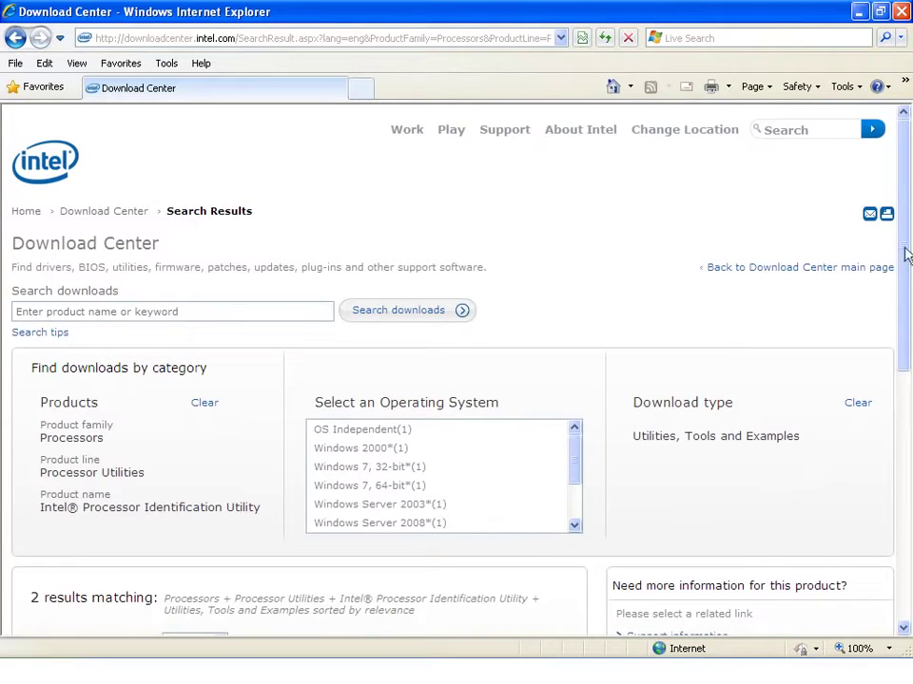
Step: Open the Windows* Version result, download the English pidenu27.msi and accept the license terms
left_click_drag(906, 246, 901, 453)
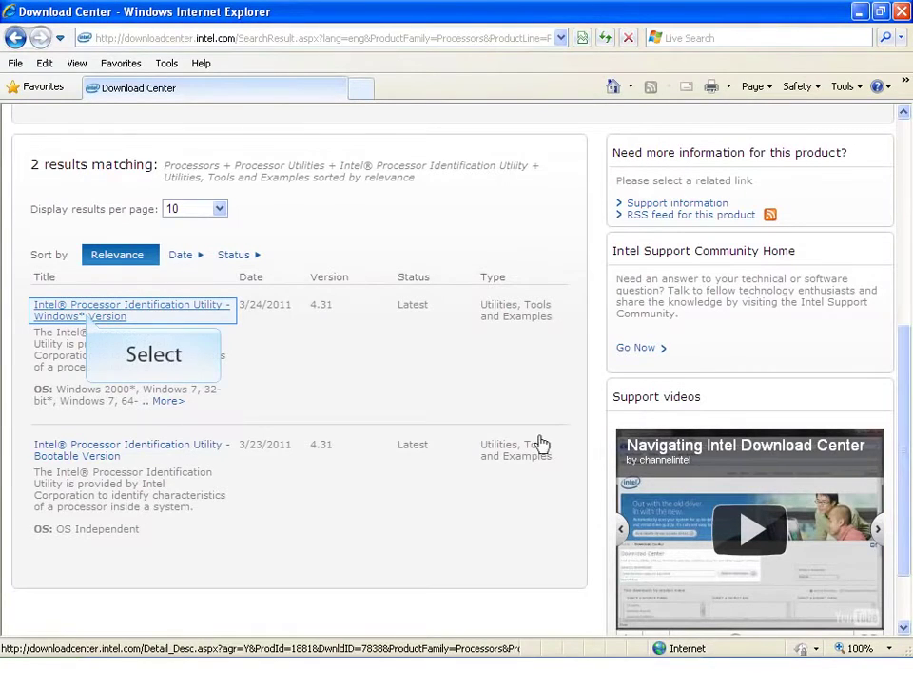
left_click(88, 317)
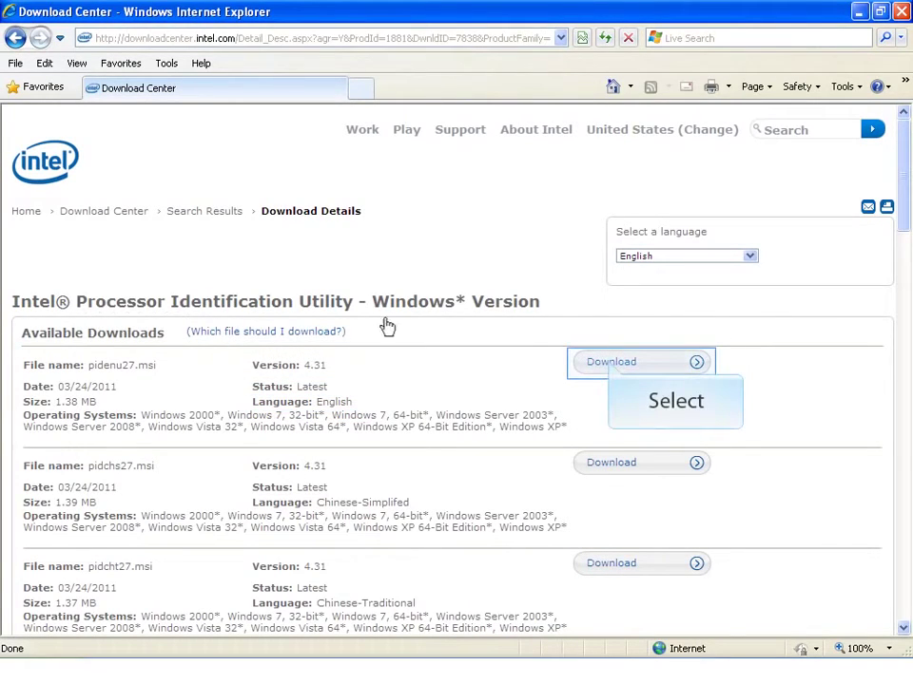
left_click(608, 365)
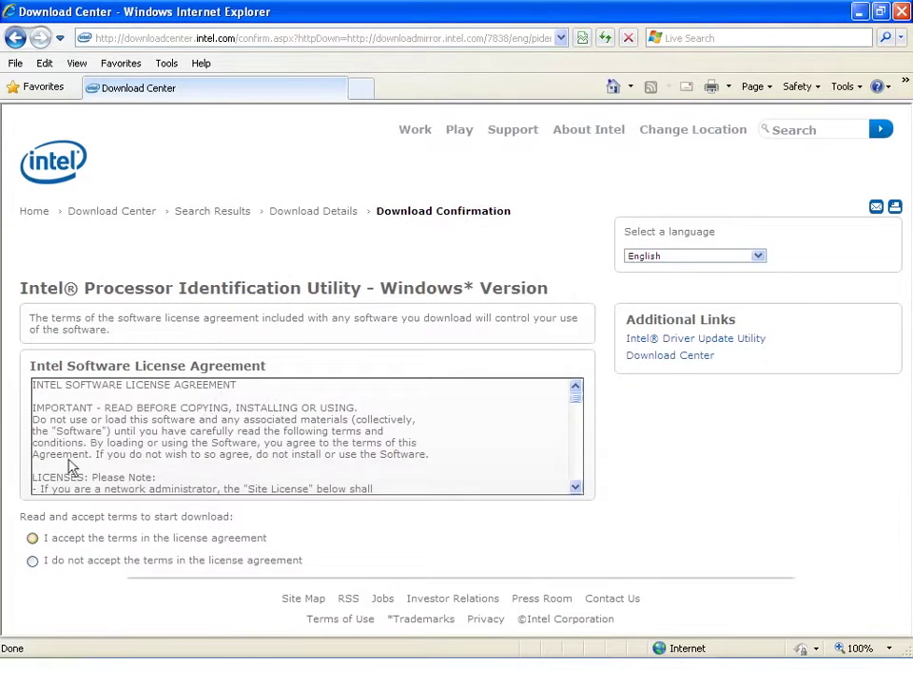
left_click(32, 539)
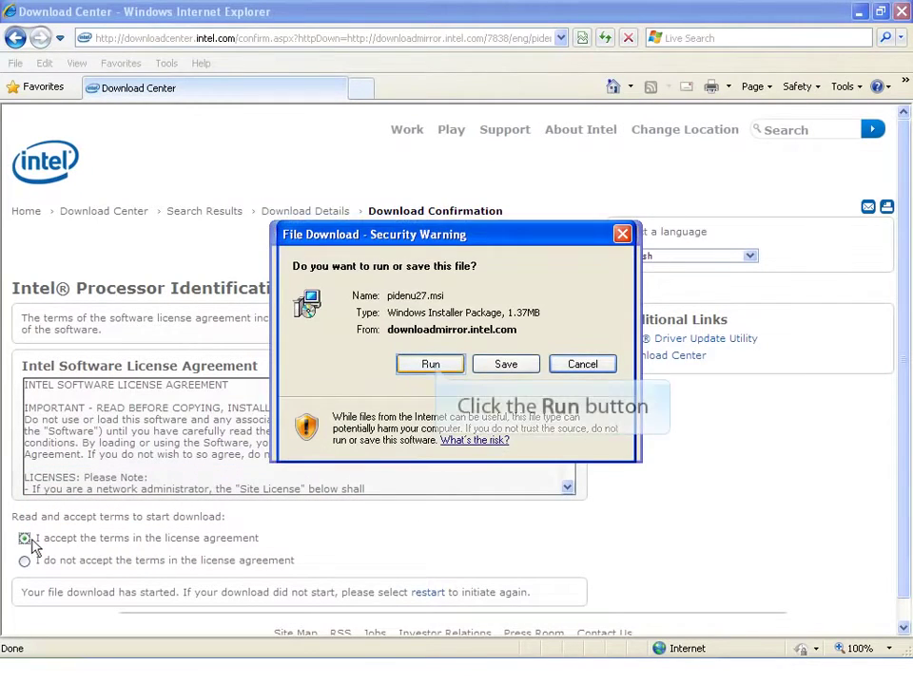
Step: Run pidenu27.msi from the File Download dialog and allow it past the security warning
left_click(433, 368)
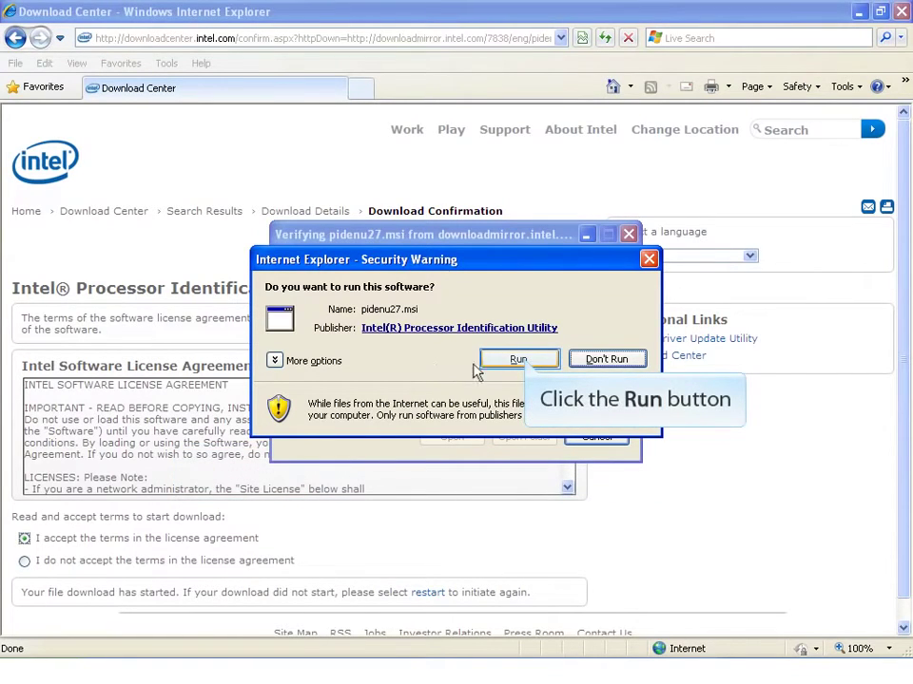
left_click(521, 362)
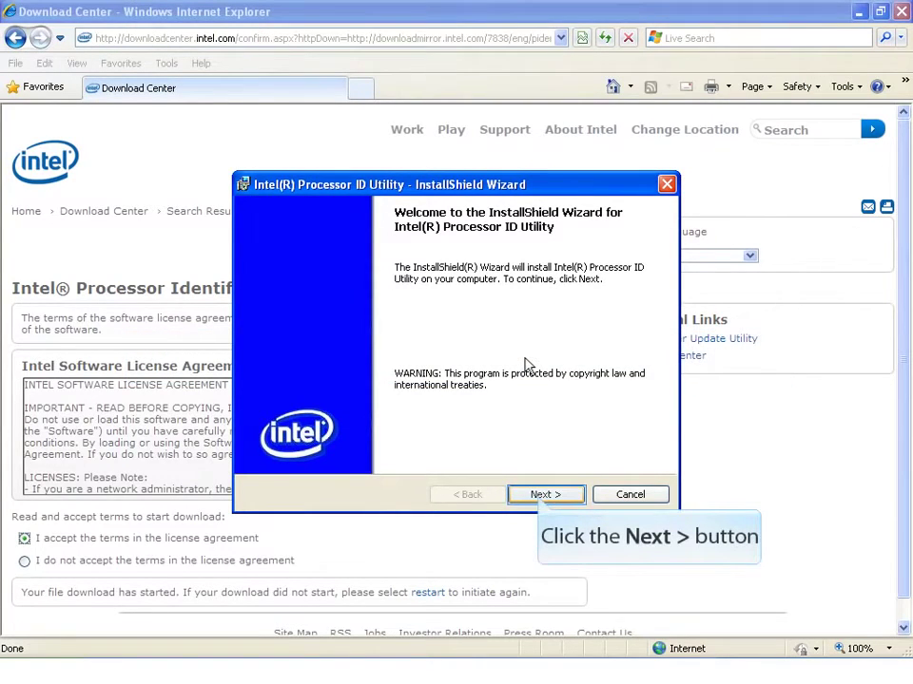
Step: Install Intel(R) Processor ID Utility with default options and finish with 'Launch the program' checked
left_click(539, 497)
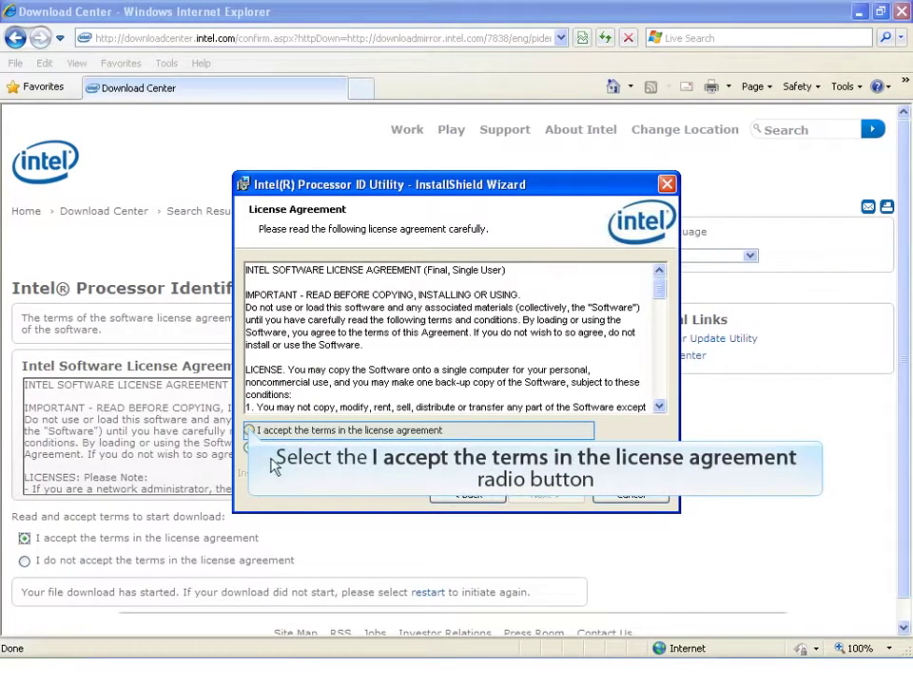
left_click(250, 431)
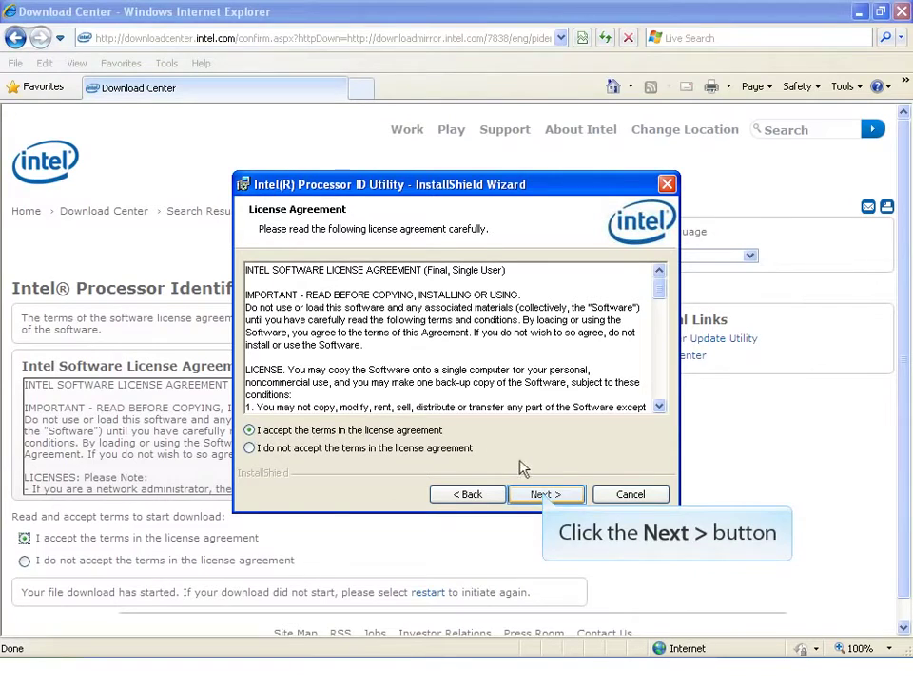
left_click(544, 496)
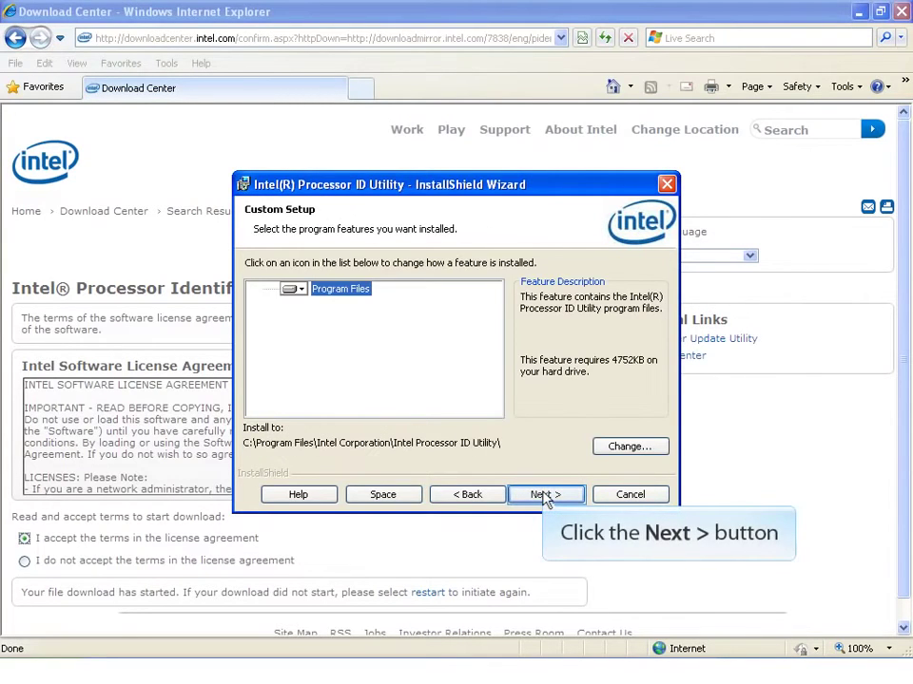
left_click(546, 495)
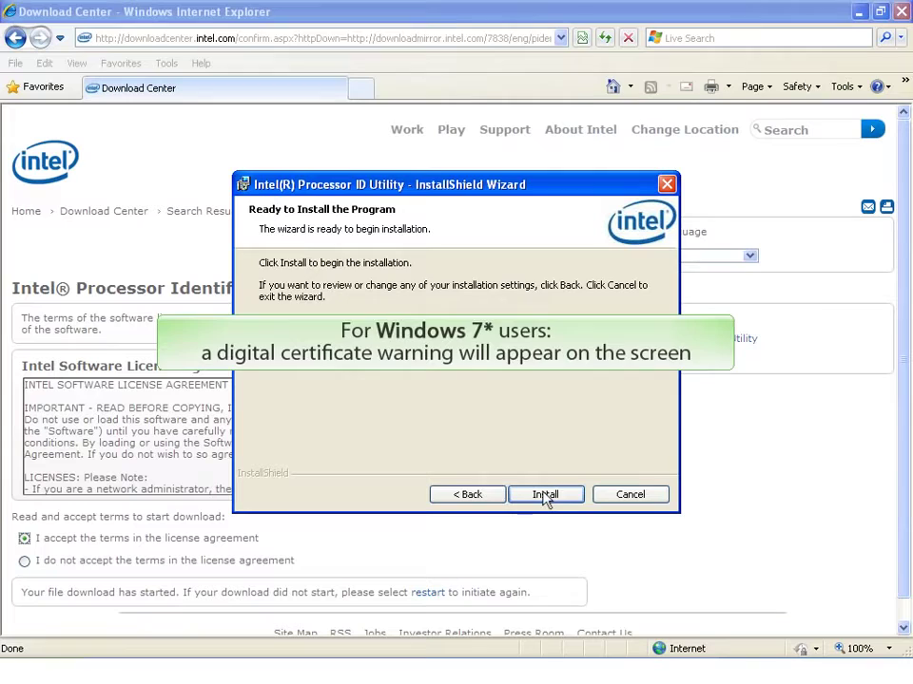
left_click(545, 495)
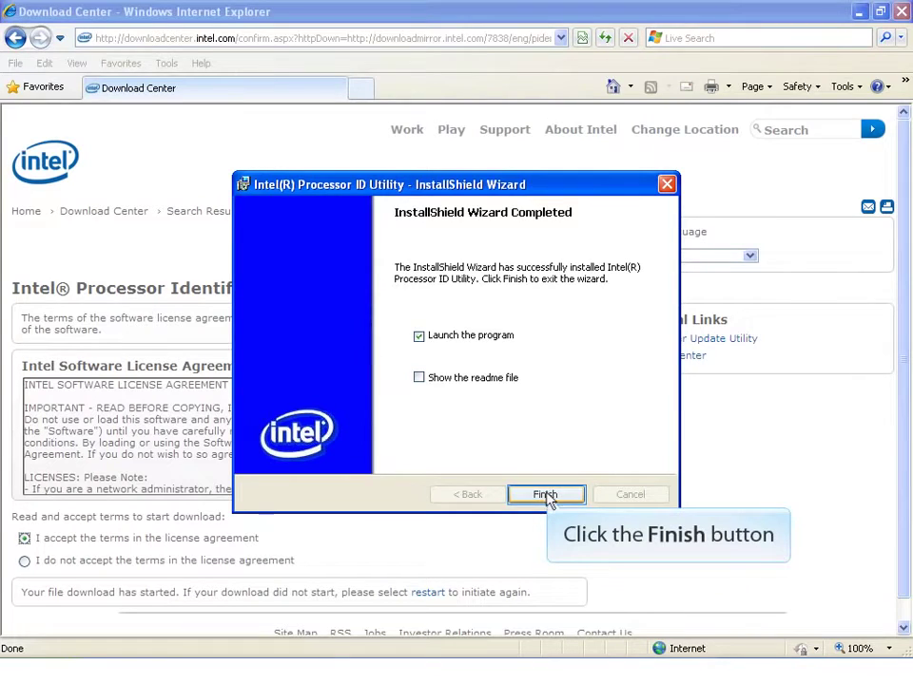
left_click(544, 496)
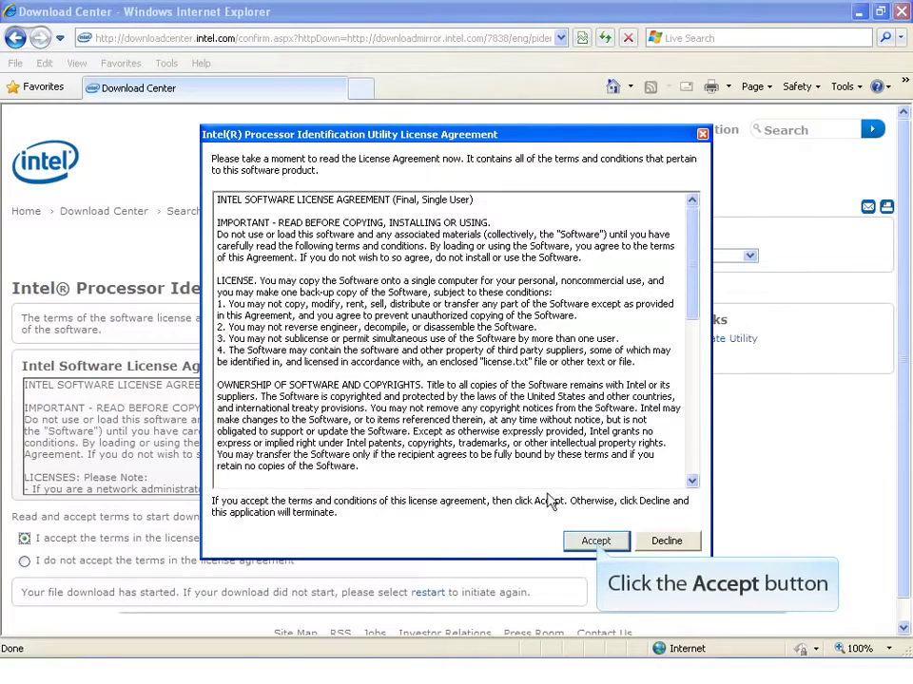
Step: Accept the utility's license and read the Speed 2.93 GHz, Bus Speed 133 MHz and 4 MB L3 cache tooltips
left_click(596, 541)
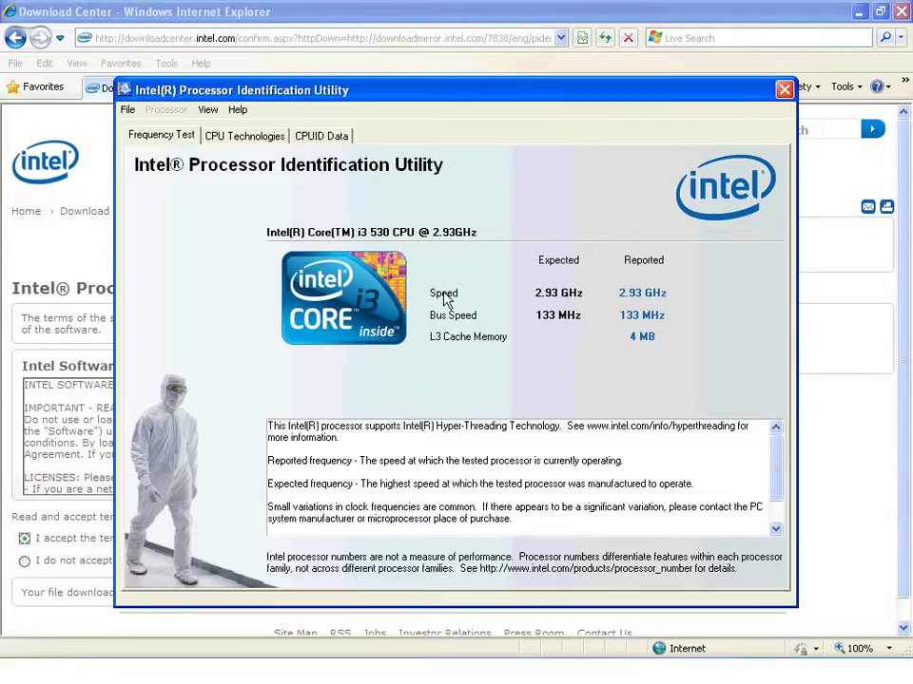
mouse_move(442, 300)
mouse_move(442, 324)
mouse_move(444, 344)
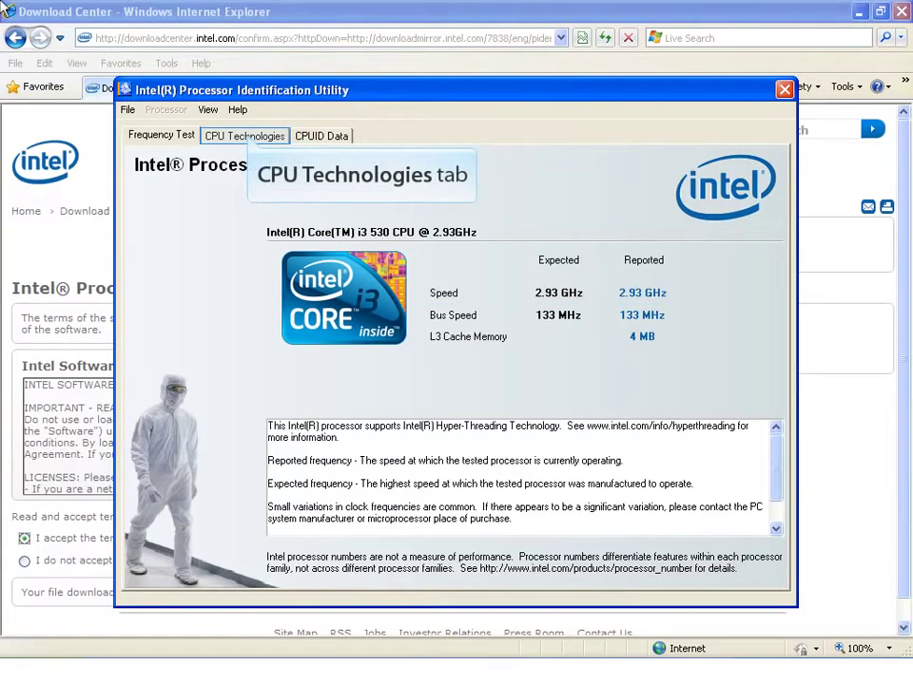
Step: View the CPU Technologies tab and read, then dismiss, the system support Information note
left_click(249, 138)
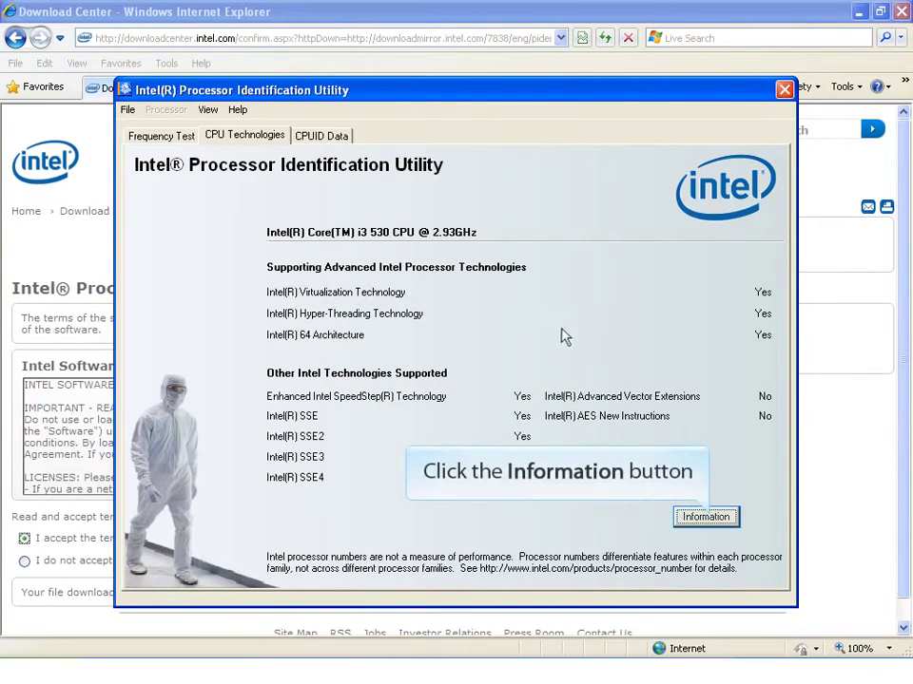
left_click(704, 520)
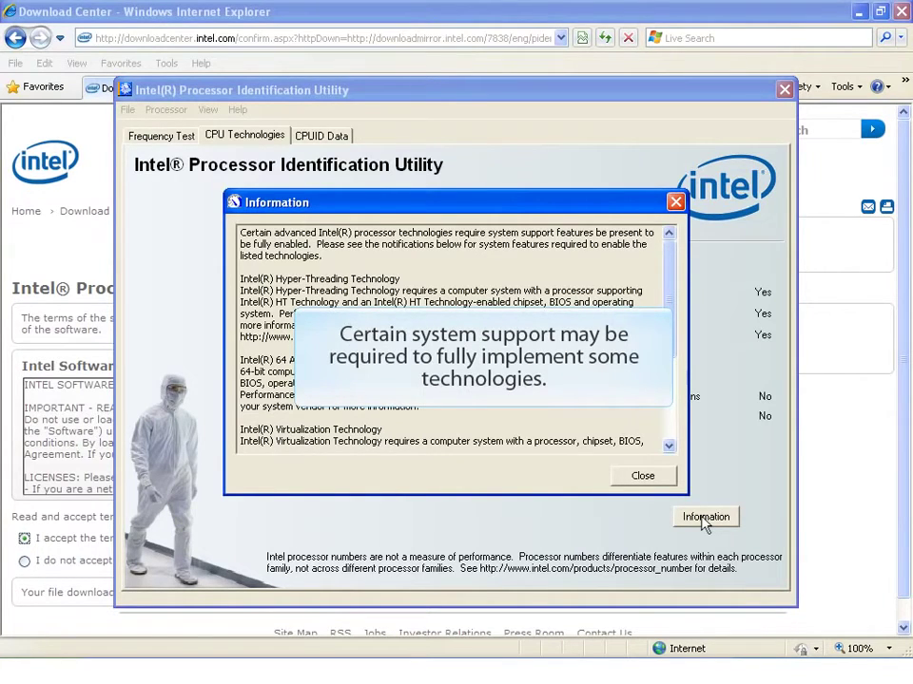
key("Escape")
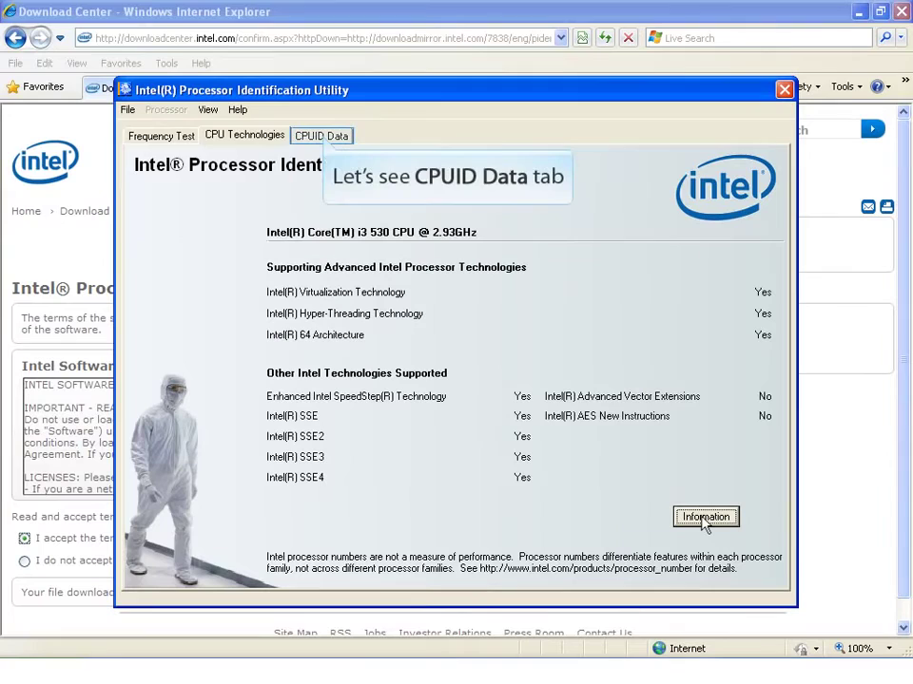
Step: Show the CPUID Data tab and read the CPU Family heading's description
left_click(323, 138)
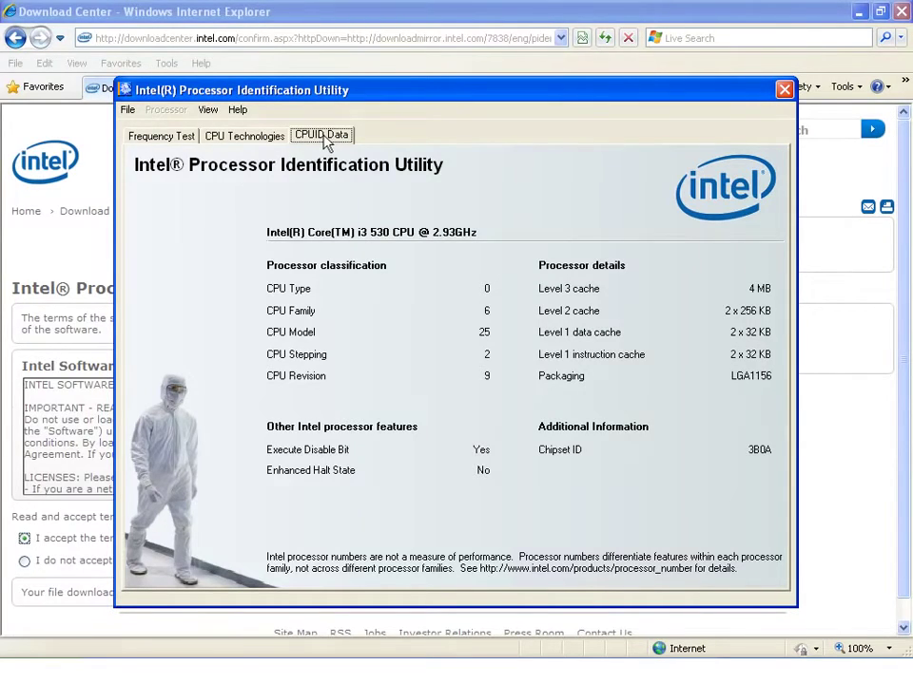
mouse_move(279, 319)
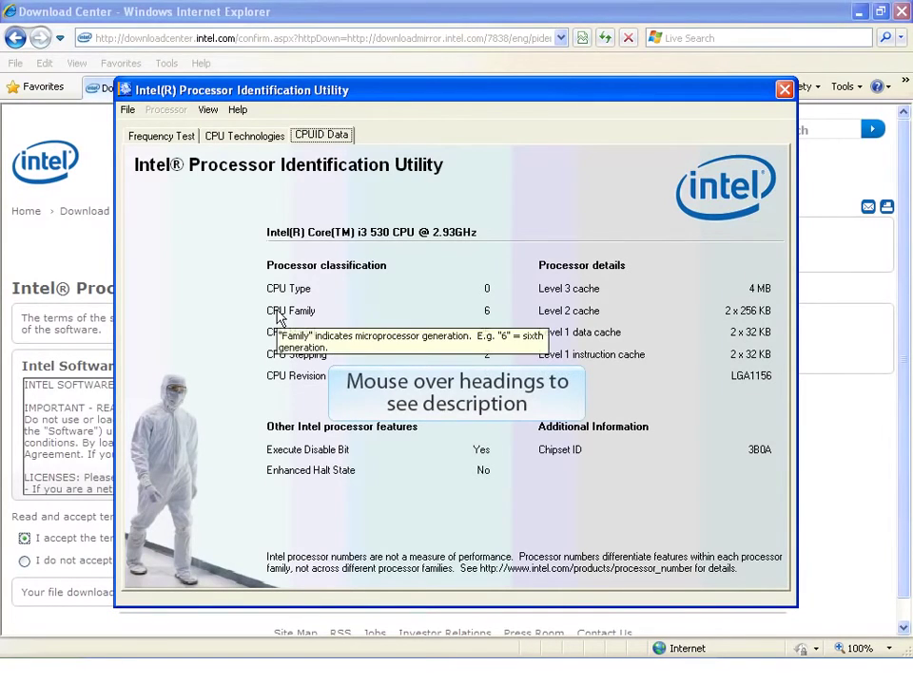
key("alt")
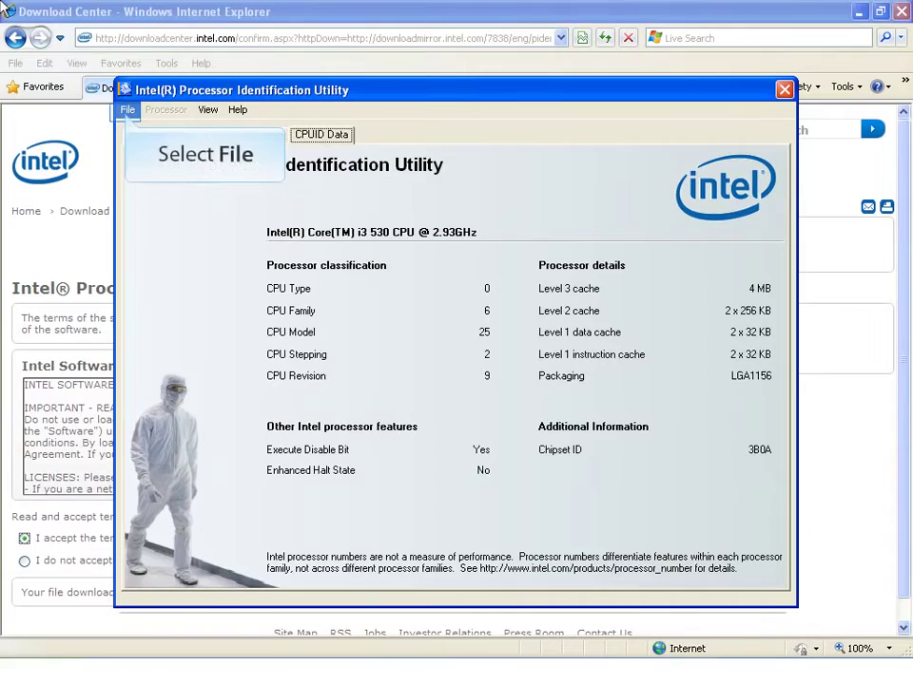
Step: Save the processor information via File > Save as a text file named 'processorID report'
left_click(127, 113)
key("Down")
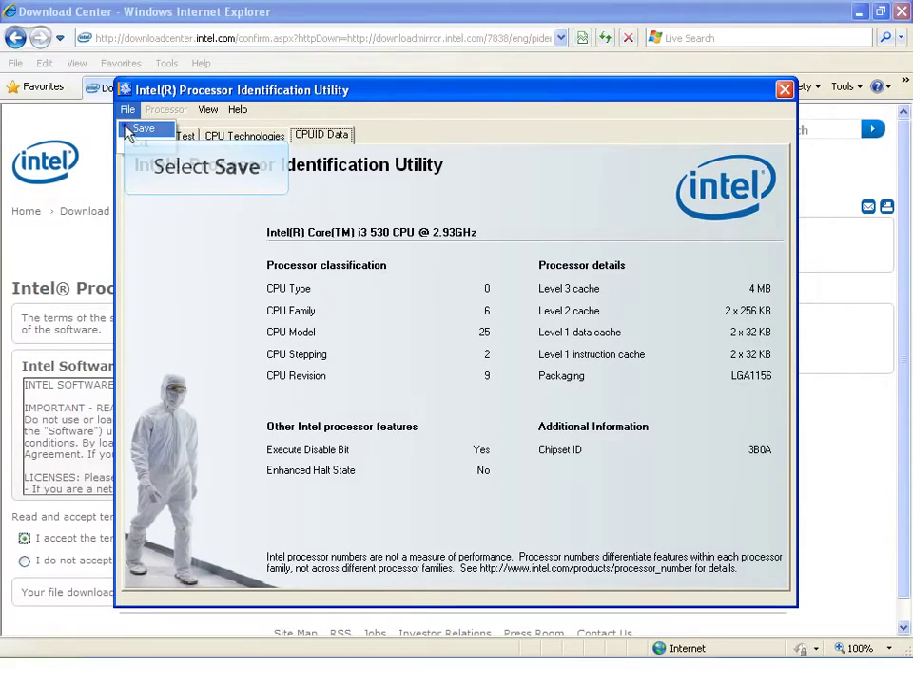
left_click(130, 127)
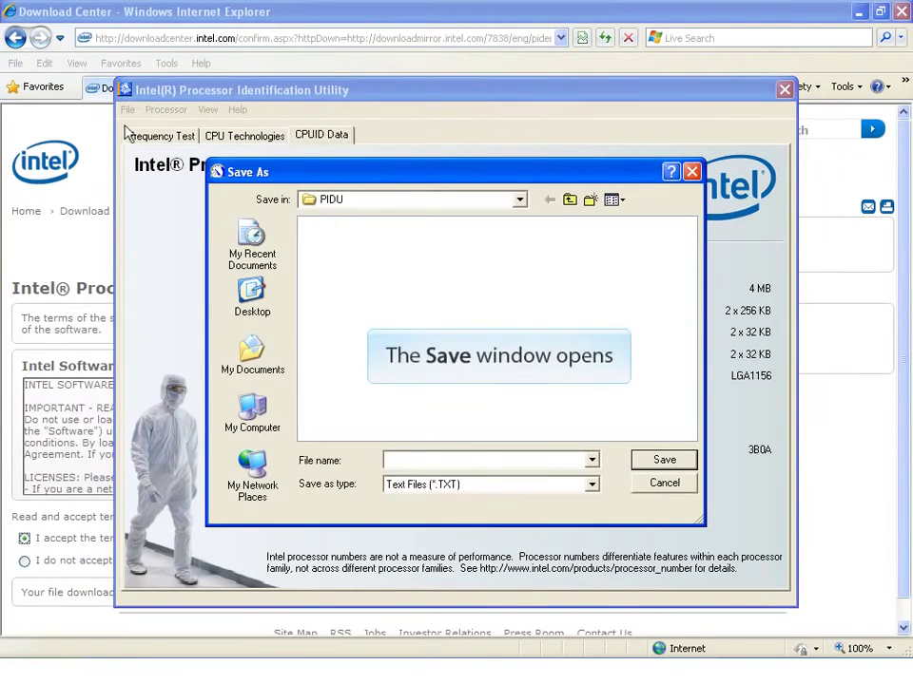
type("p")
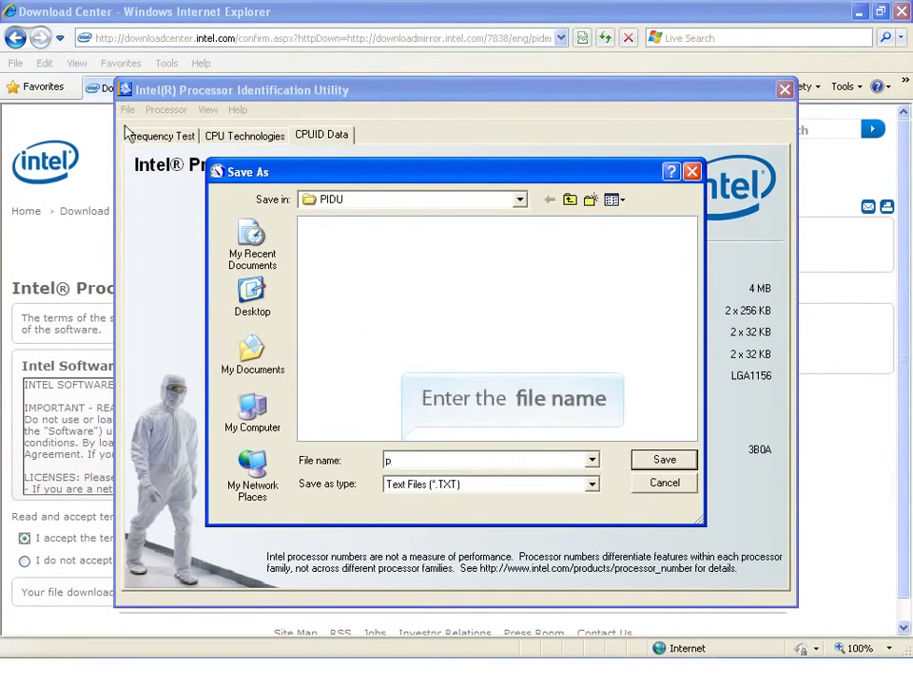
type("rocessorID")
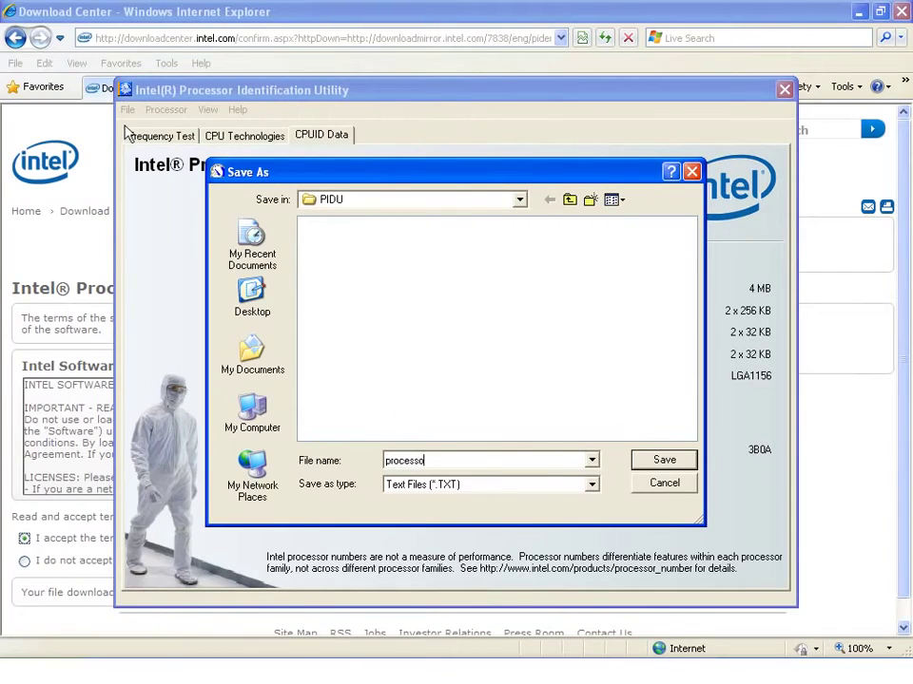
type(" report")
key("Return")
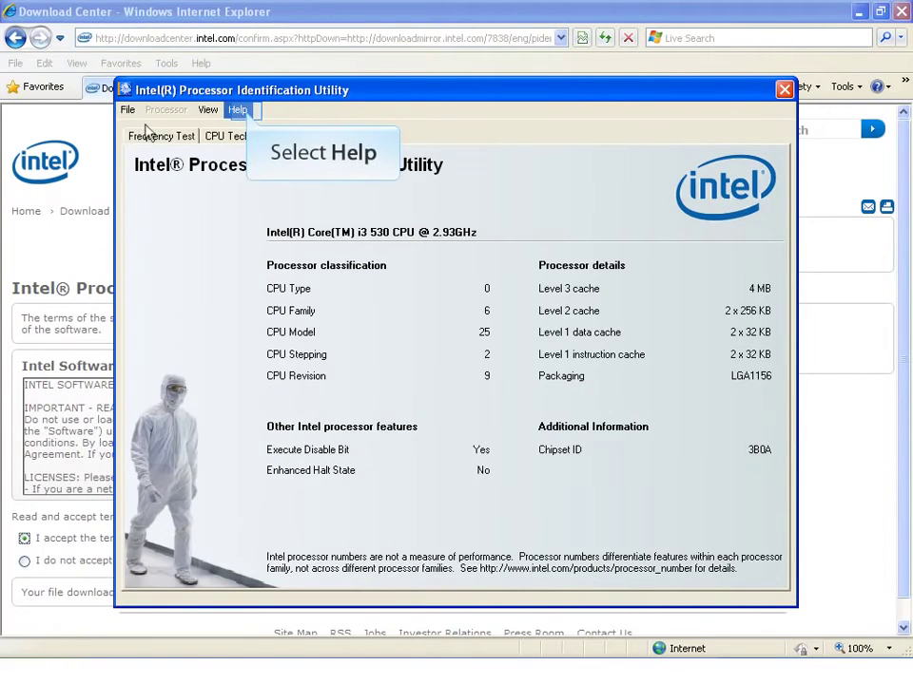
Step: Open Help > Contents and read the Information Reported by the Utility and Definitions topics
left_click(238, 111)
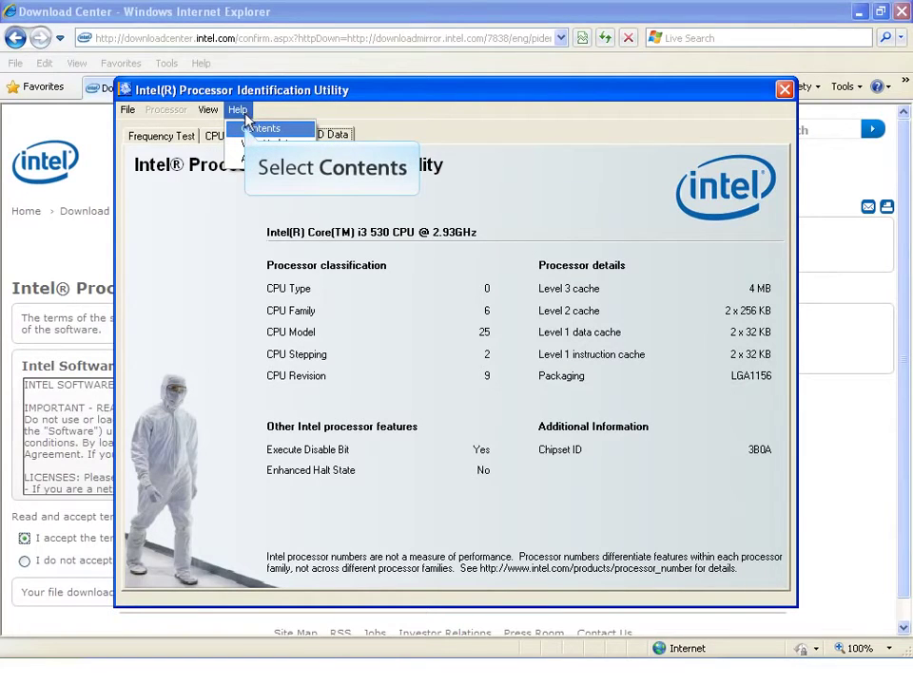
left_click(247, 127)
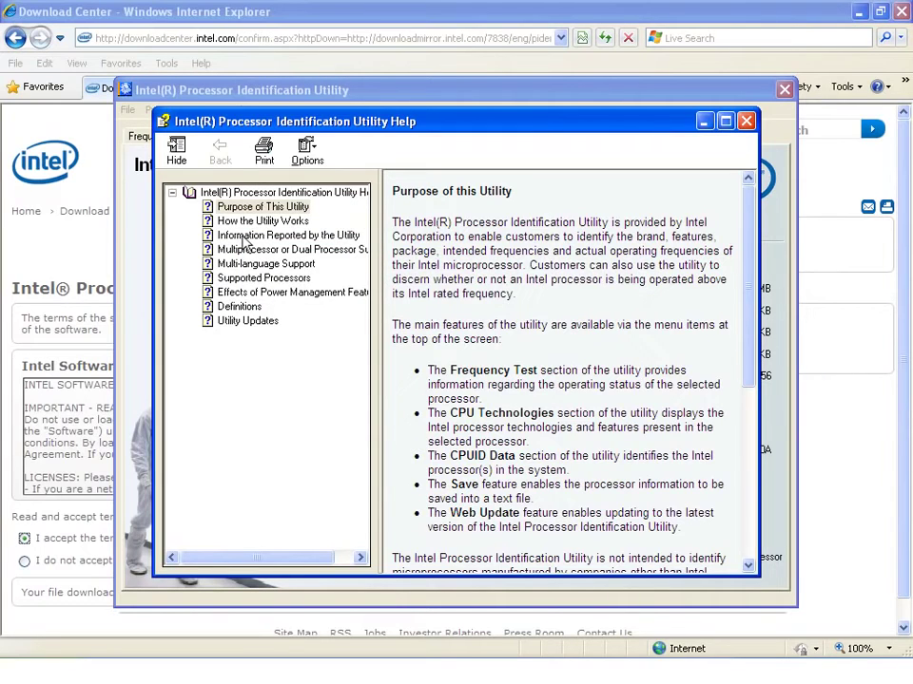
left_click(243, 236)
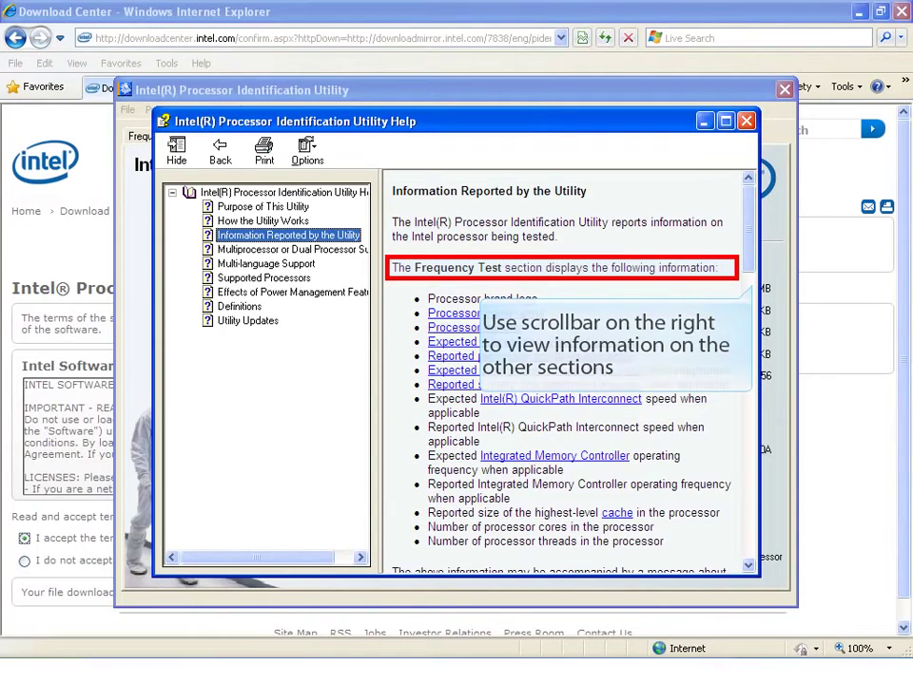
left_click(238, 306)
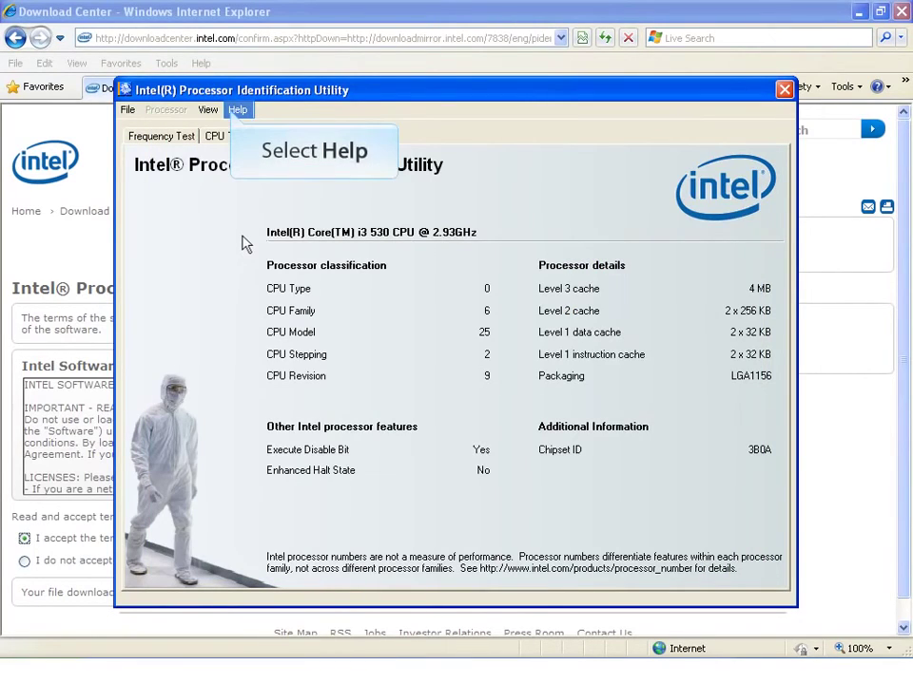
Step: Choose Help > Web Update to view Intel's support page offering utility version 4.31
left_click(236, 110)
key("Down")
key("Down")
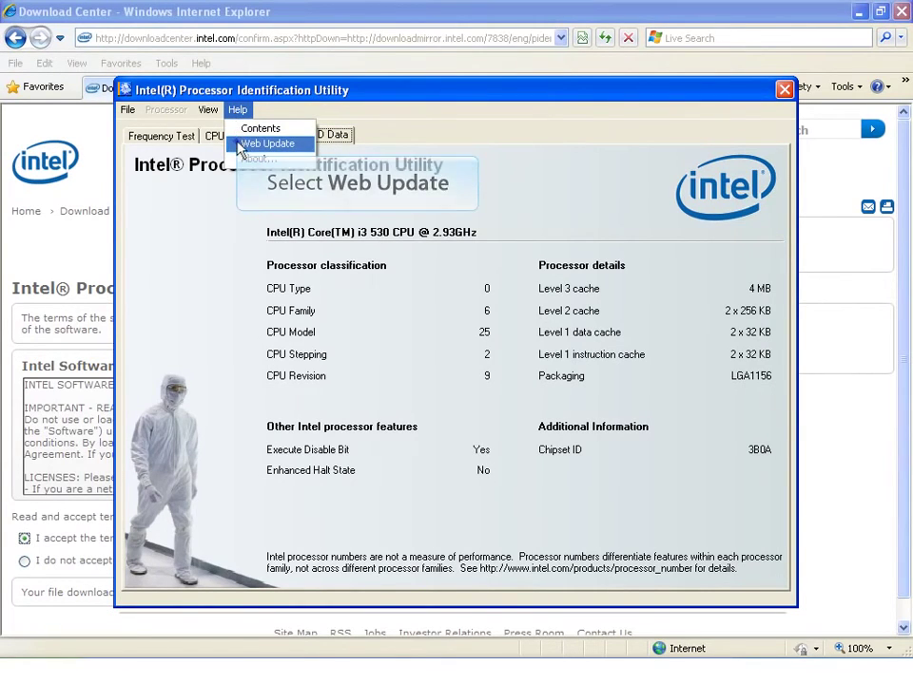
left_click(242, 144)
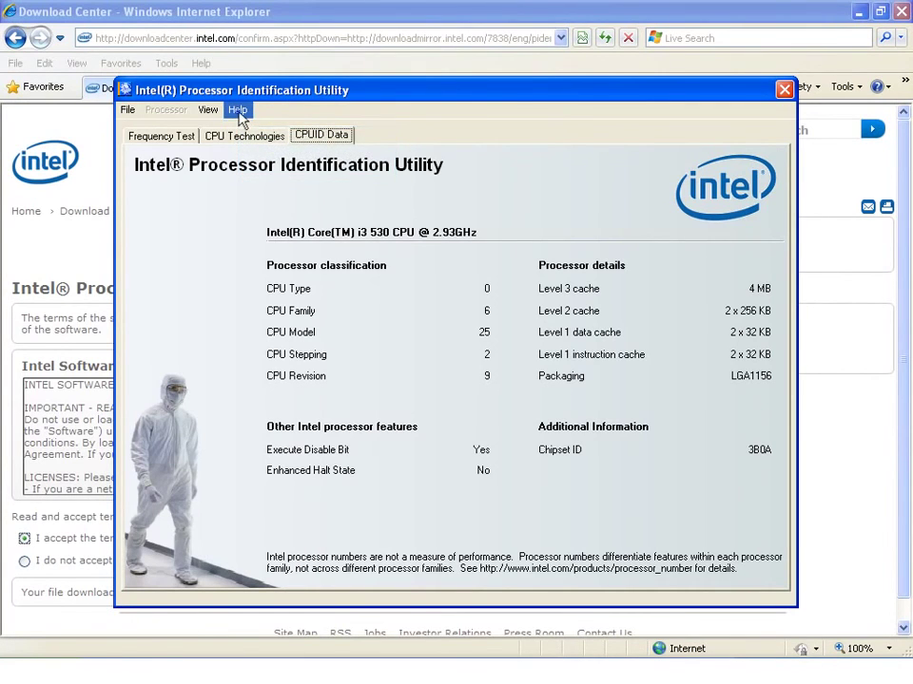
Step: Show the About box with version 4.31.20110314 and the 2011 Intel copyright from the Help menu
left_click(237, 111)
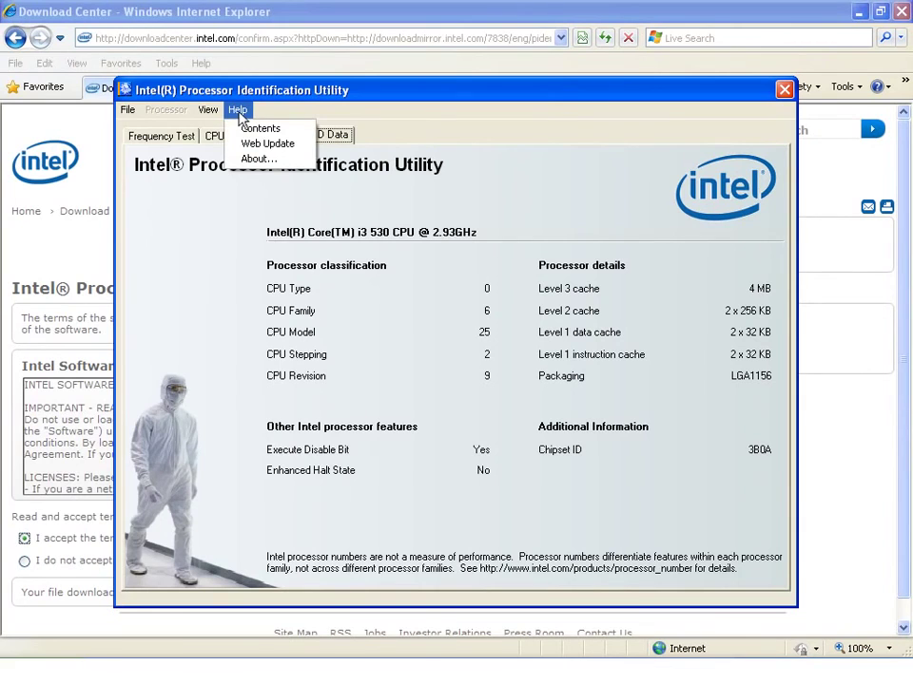
key("Up")
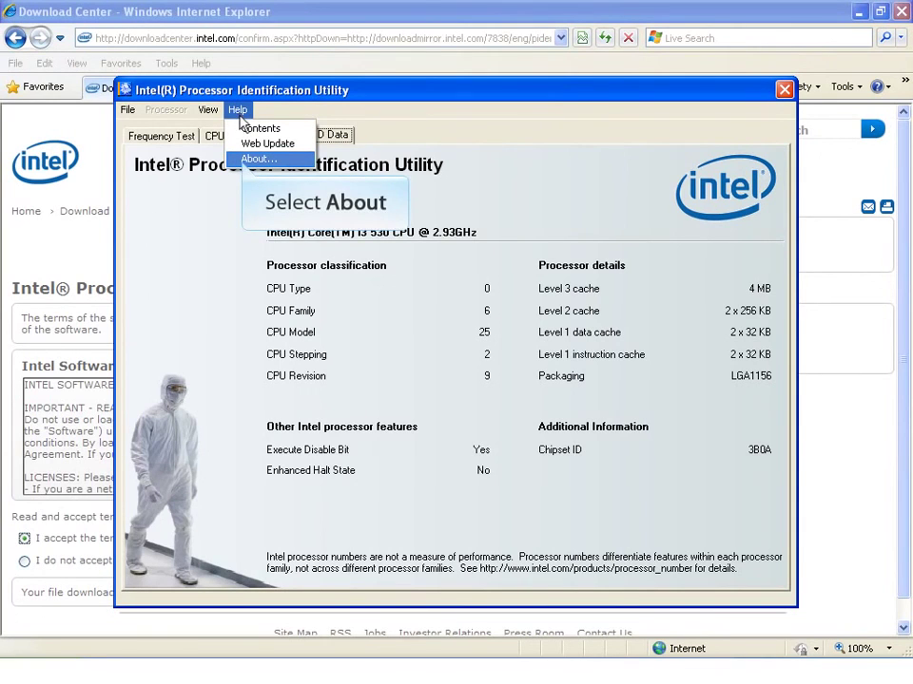
left_click(250, 158)
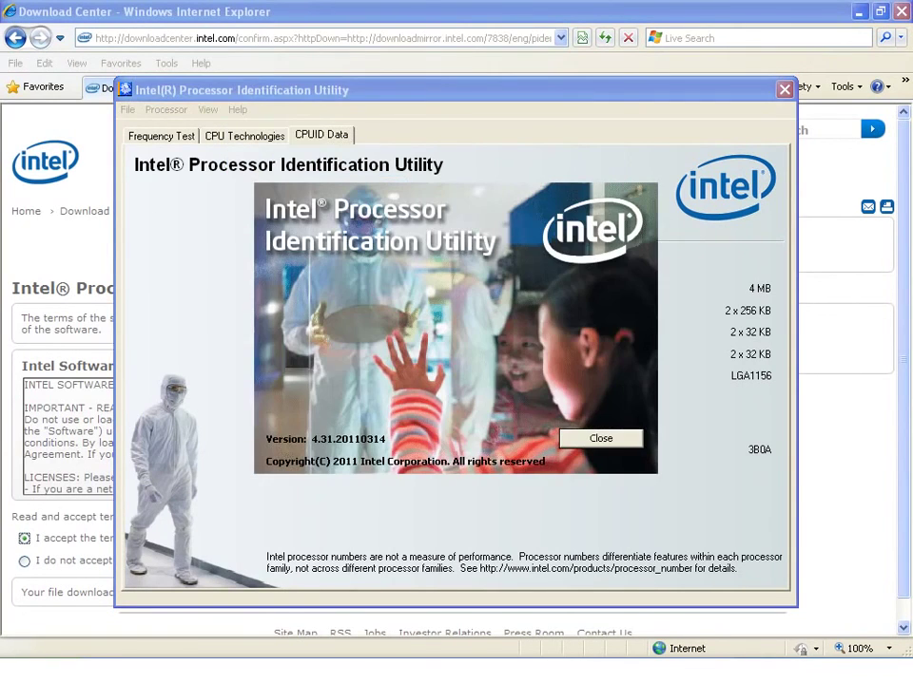